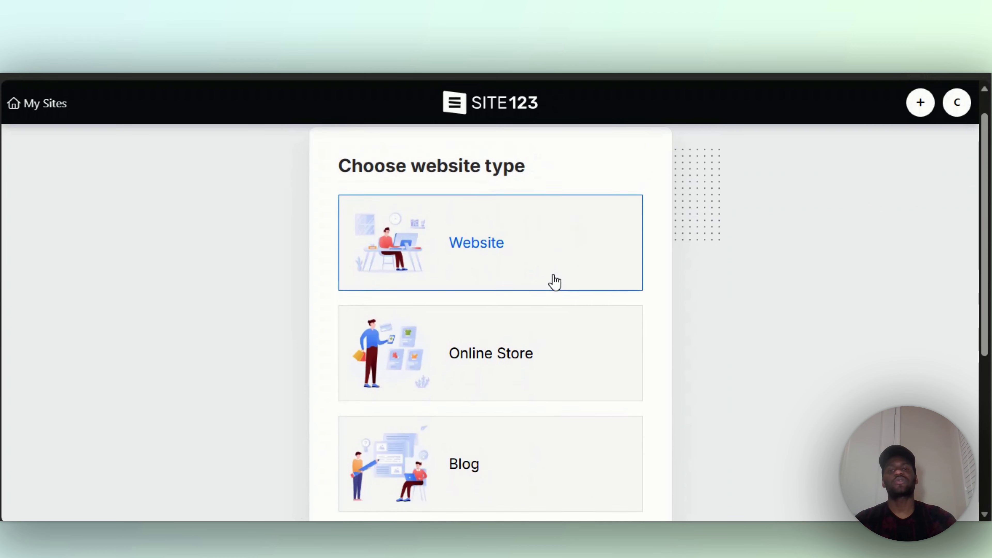
Choose the Website type and select Golf Instructor as the website category
scroll(554, 282, "down", 3)
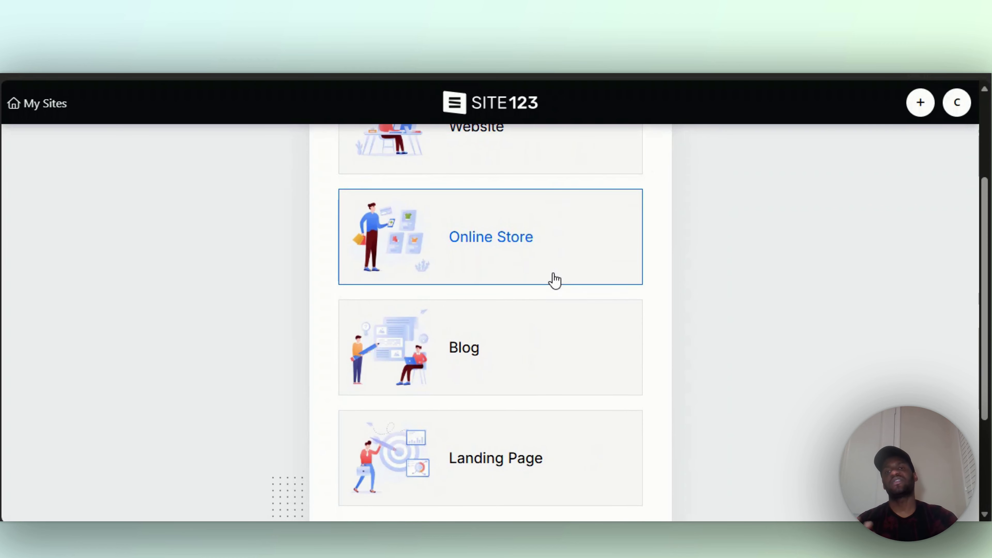
left_click(568, 265)
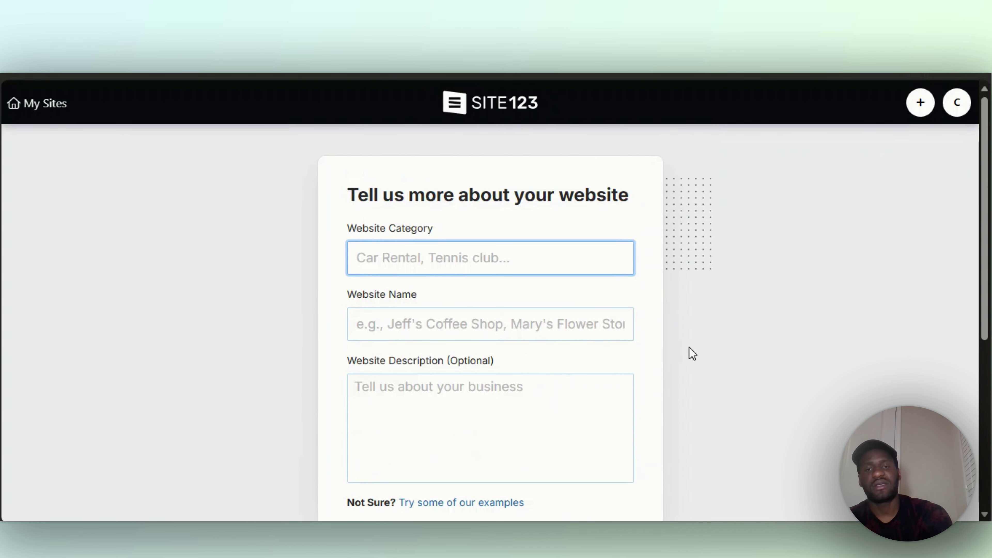
type("Golf")
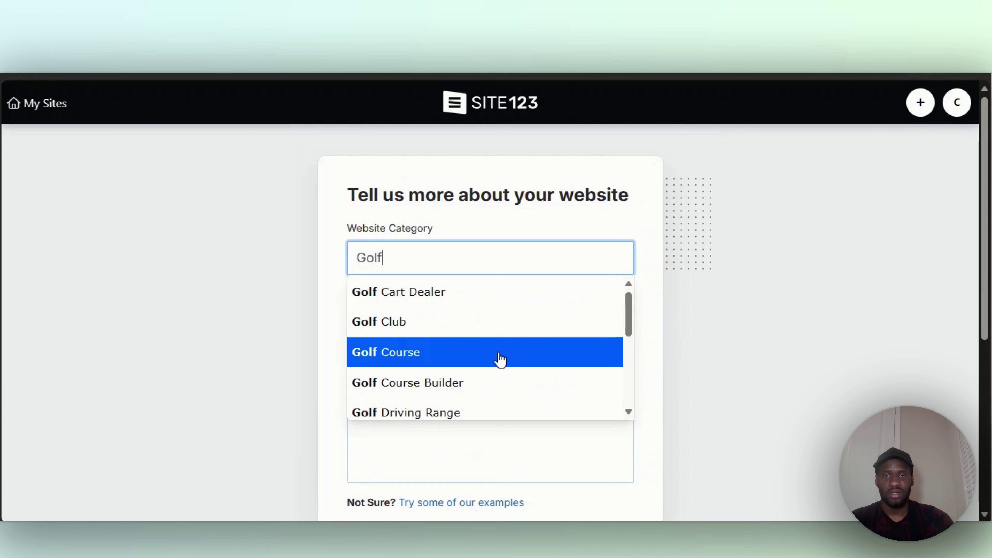
scroll(501, 360, "down", 2)
left_click(470, 371)
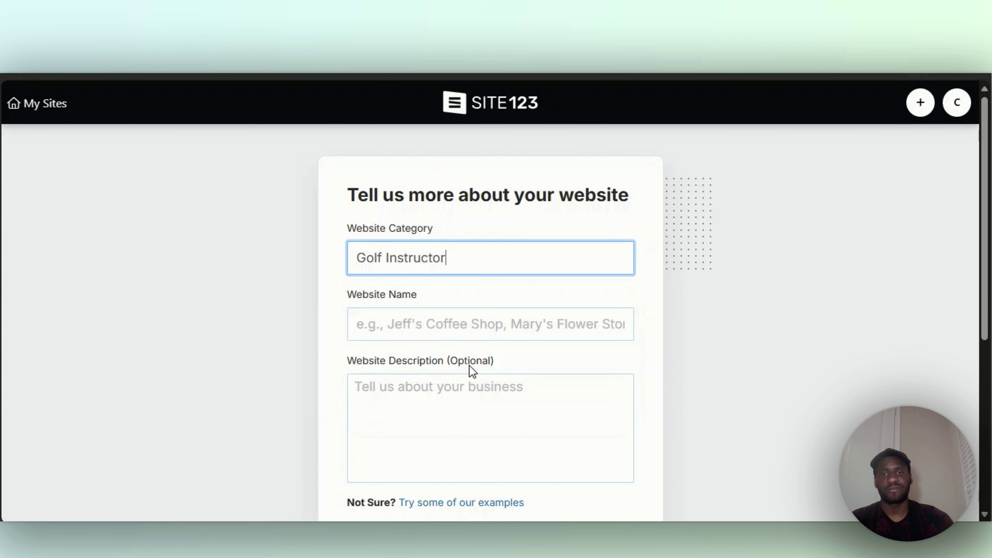
Set the website name to "Golf Life"
left_click(492, 328)
type("Go")
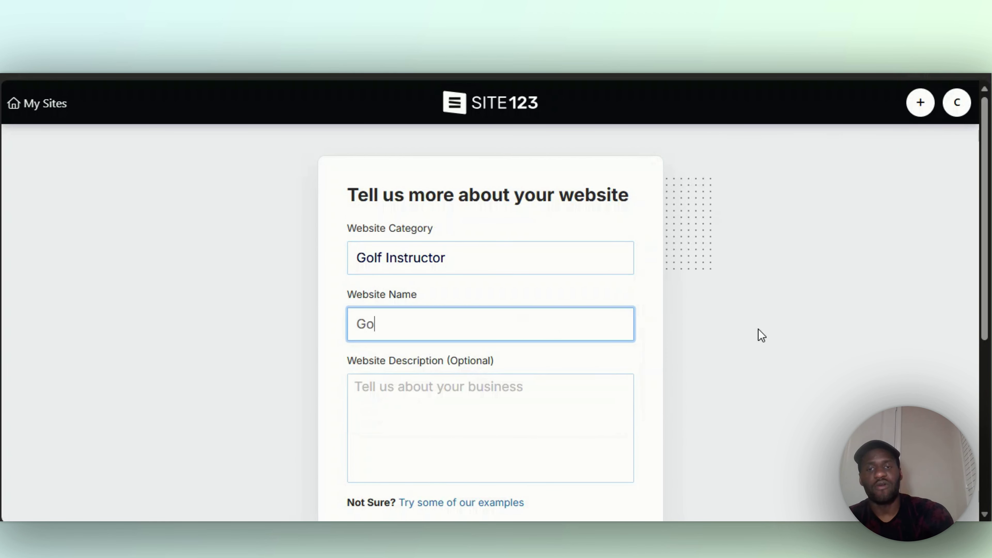
type("lf Life")
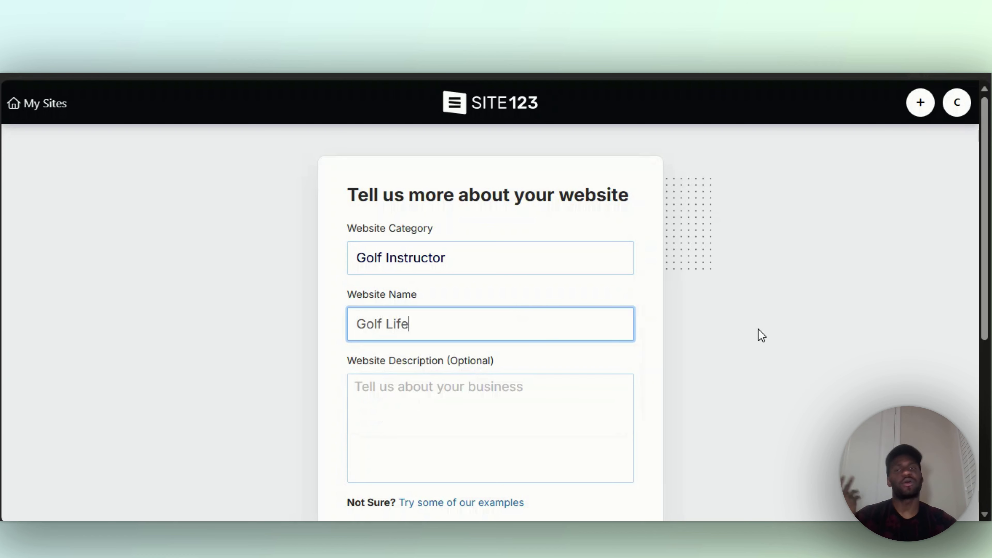
scroll(758, 329, "down", 2)
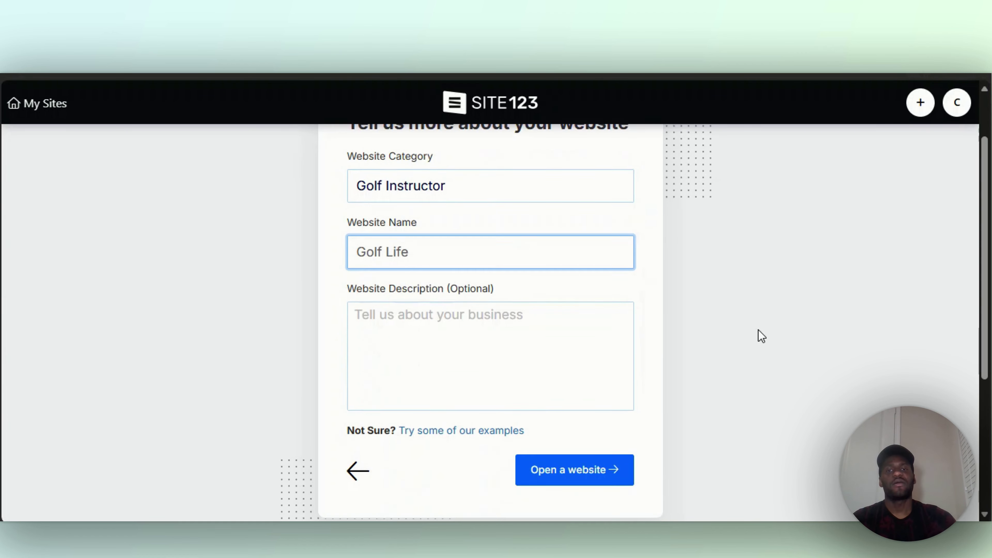
Enter the website description "A website that teaches people all about golf" and create the website
left_click(491, 311)
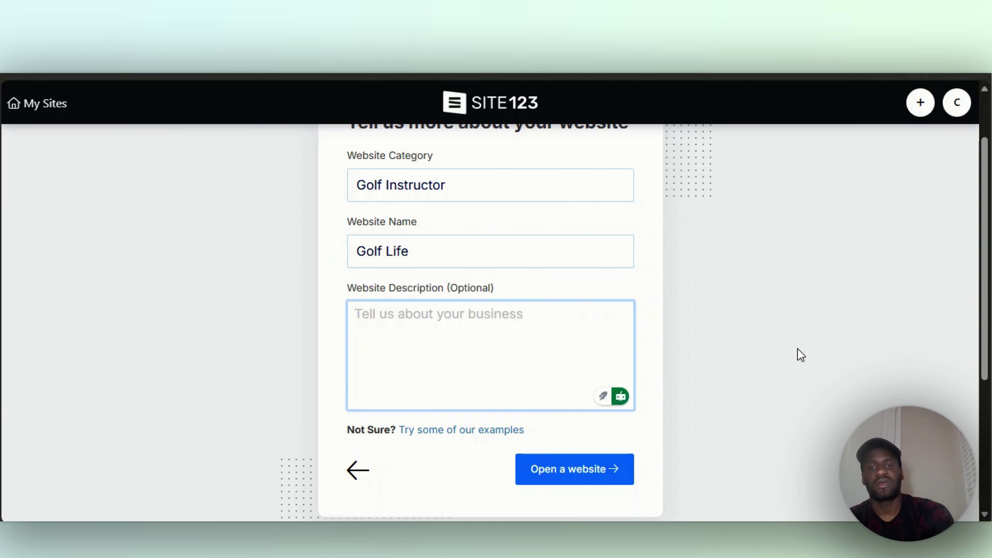
type("A website that teaches people all")
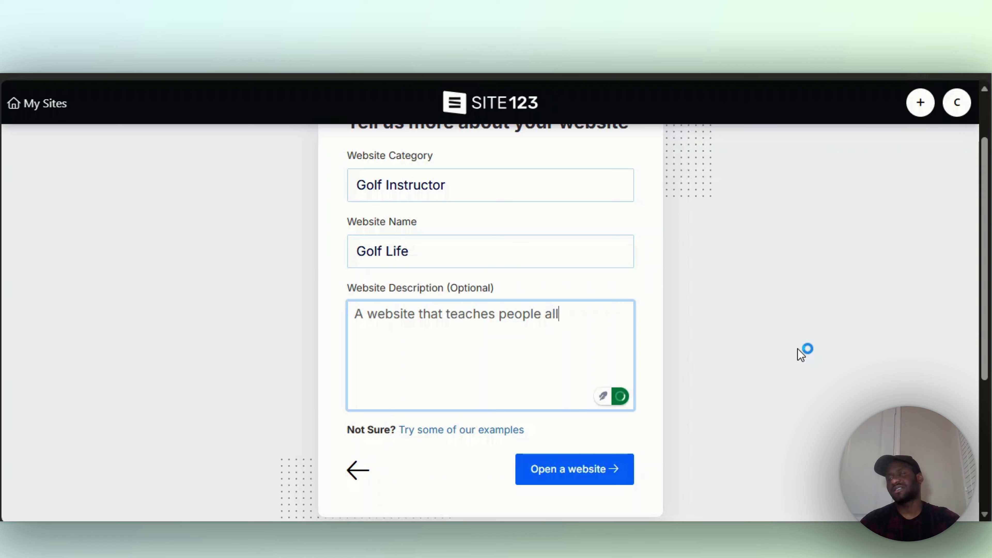
type("about golf")
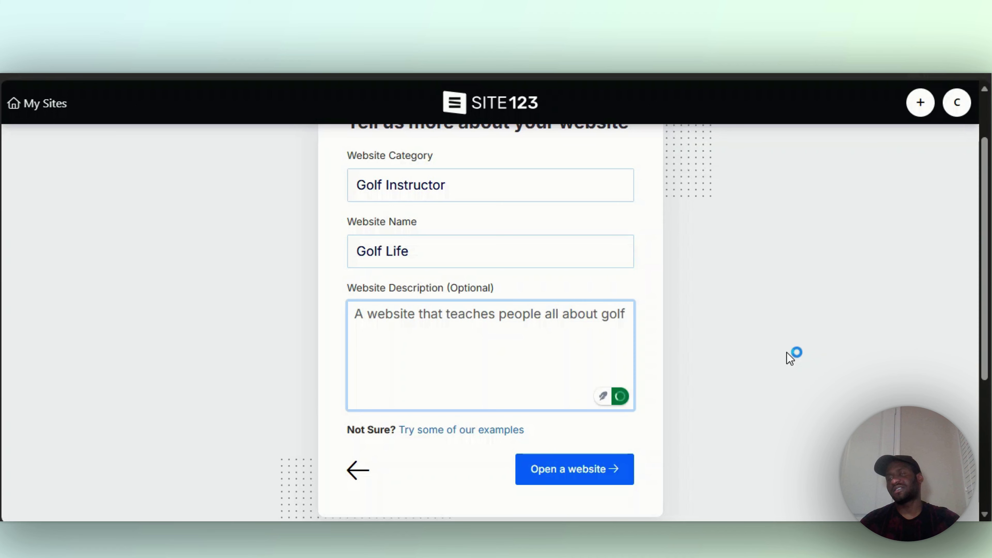
left_click(610, 481)
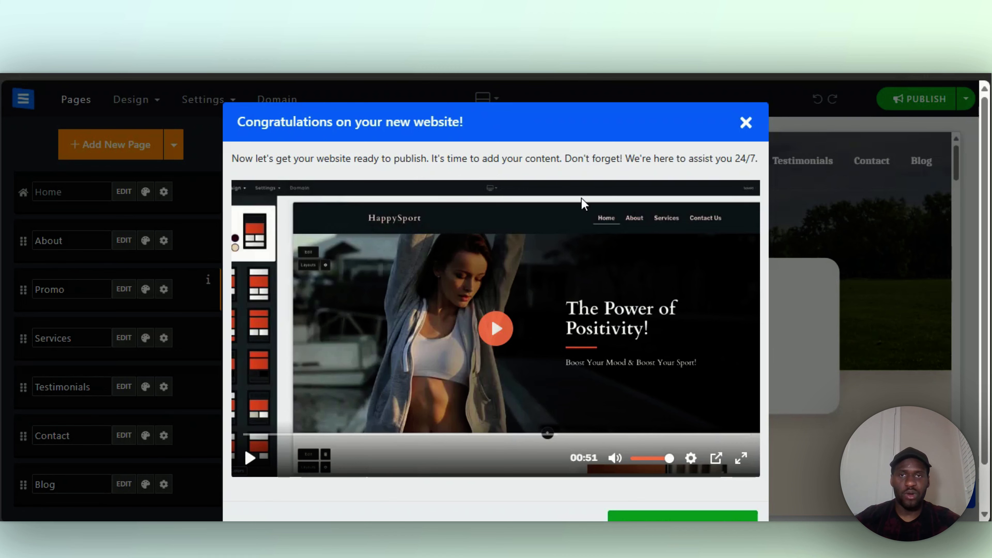
Dismiss the congratulations dialog with the introductory video to reach the website editor
scroll(642, 240, "down", 2)
scroll(667, 259, "up", 2)
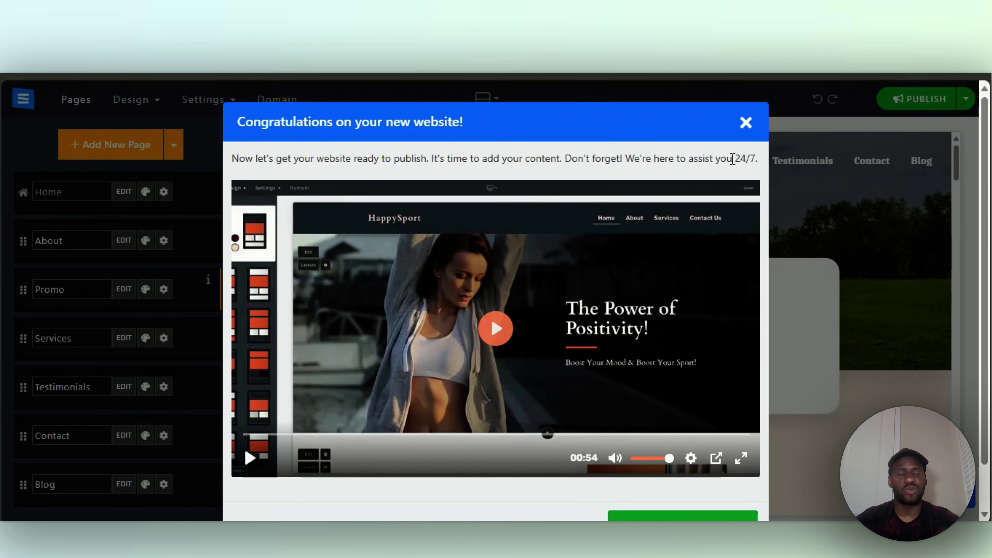
scroll(720, 434, "down", 2)
left_click(714, 482)
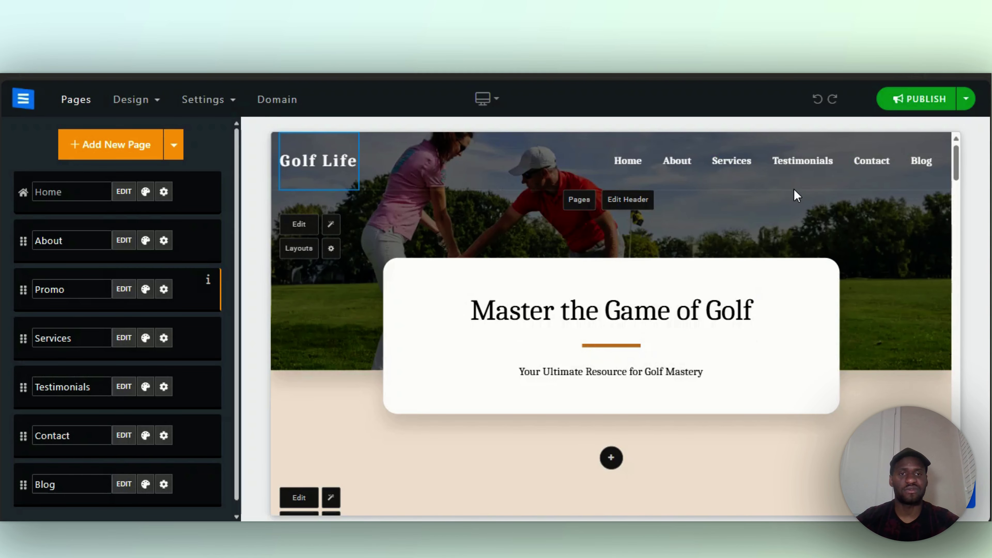
Look through the suggested titles for the subtitle under "Master the Game of Golf" and close them without adding any
scroll(795, 196, "down", 2)
left_click(629, 252)
scroll(703, 269, "down", 3)
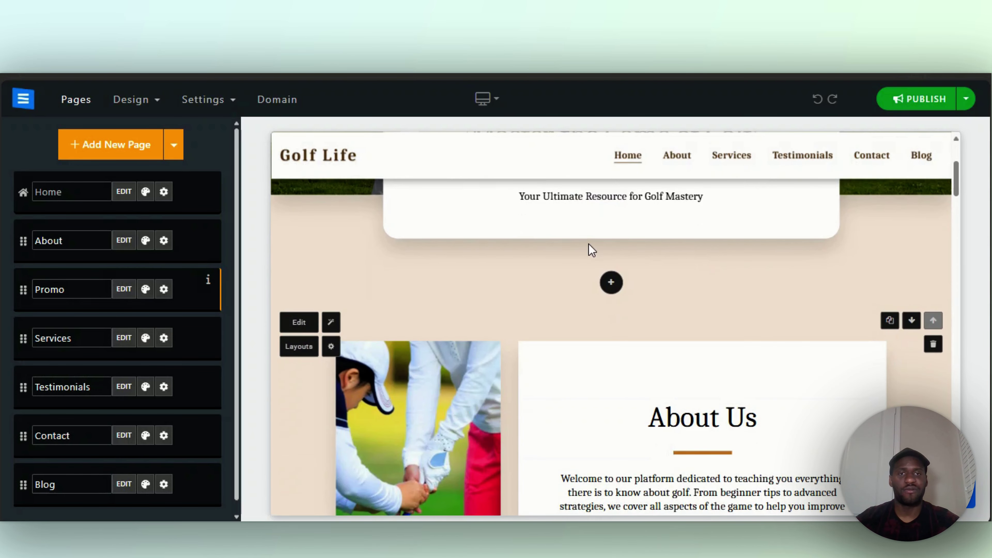
left_click(571, 198)
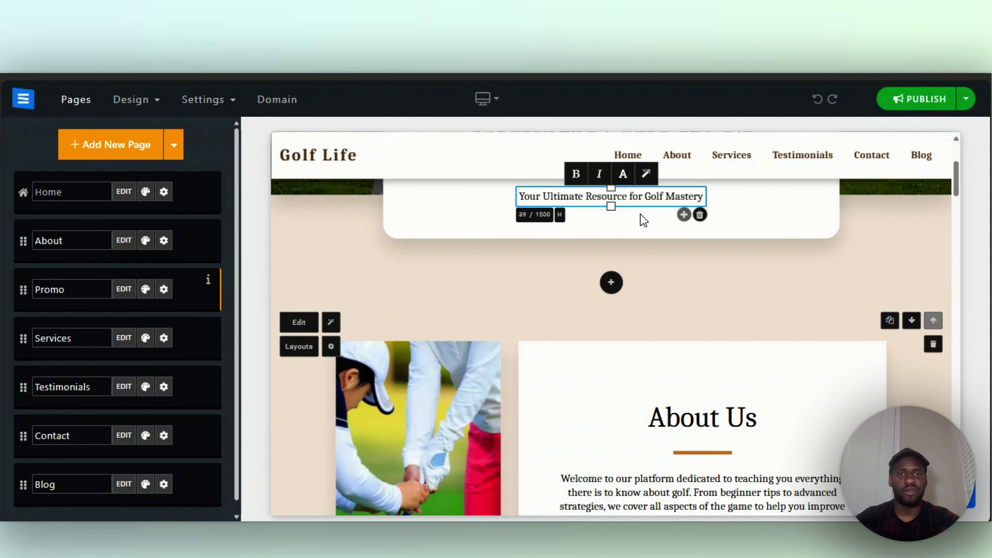
left_click(645, 174)
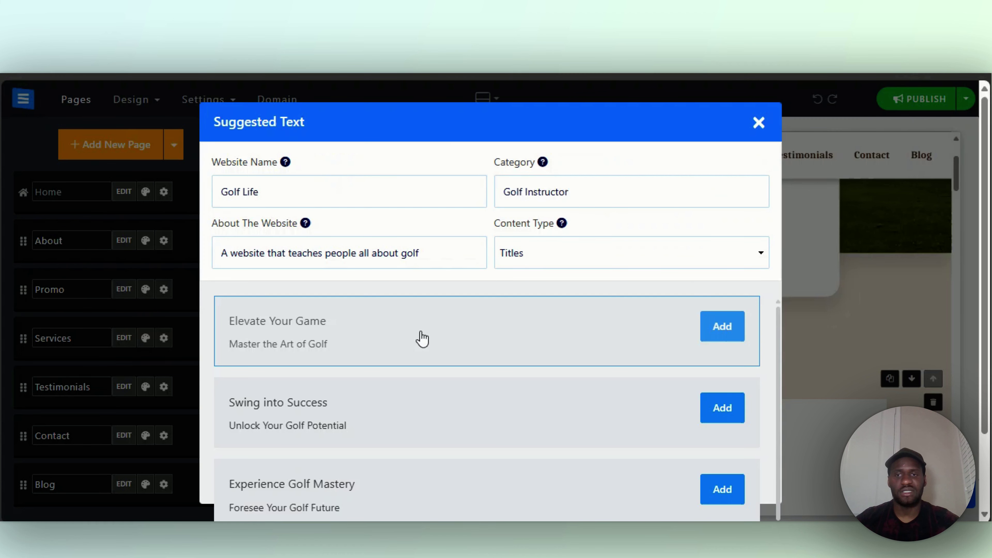
scroll(558, 328, "down", 2)
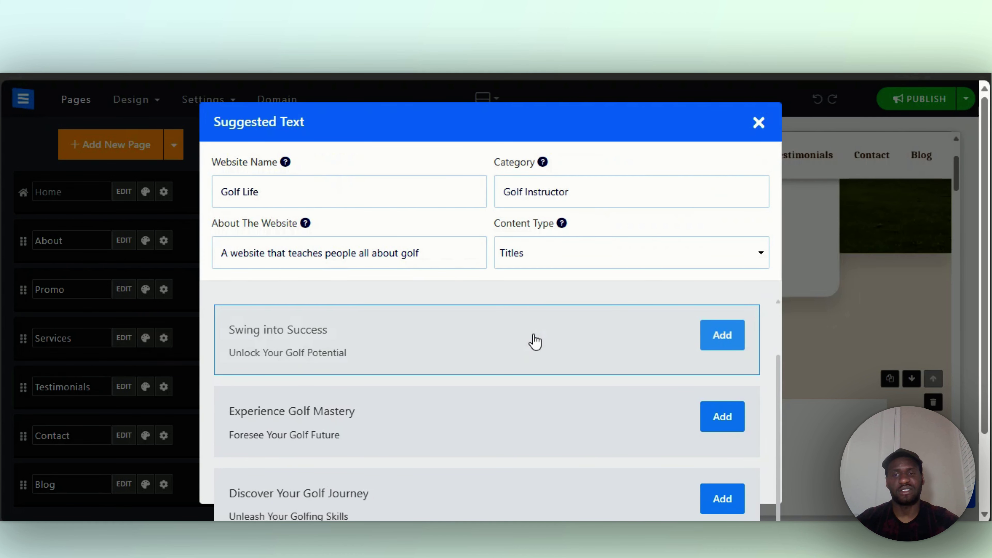
scroll(738, 291, "up", 2)
scroll(658, 324, "down", 5)
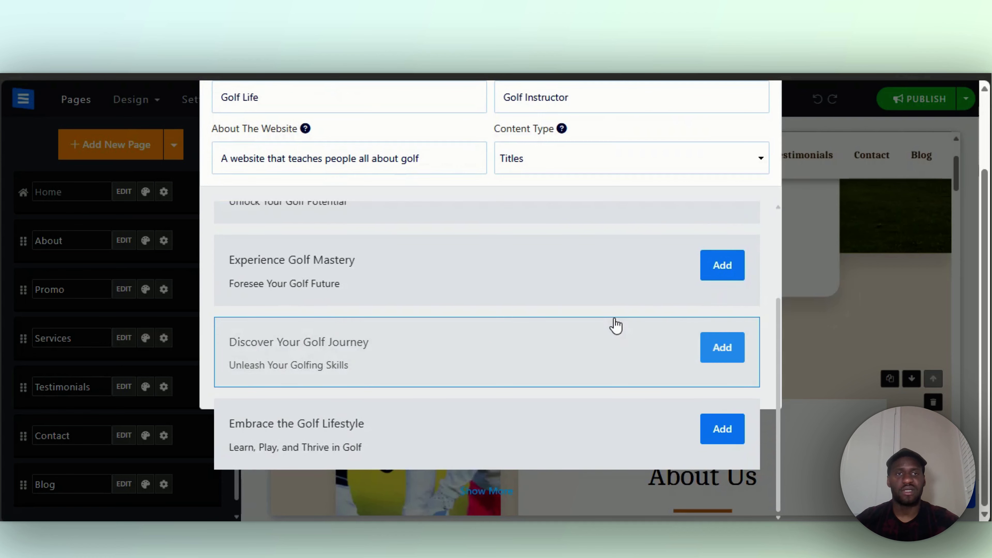
scroll(629, 311, "up", 3)
left_click(818, 323)
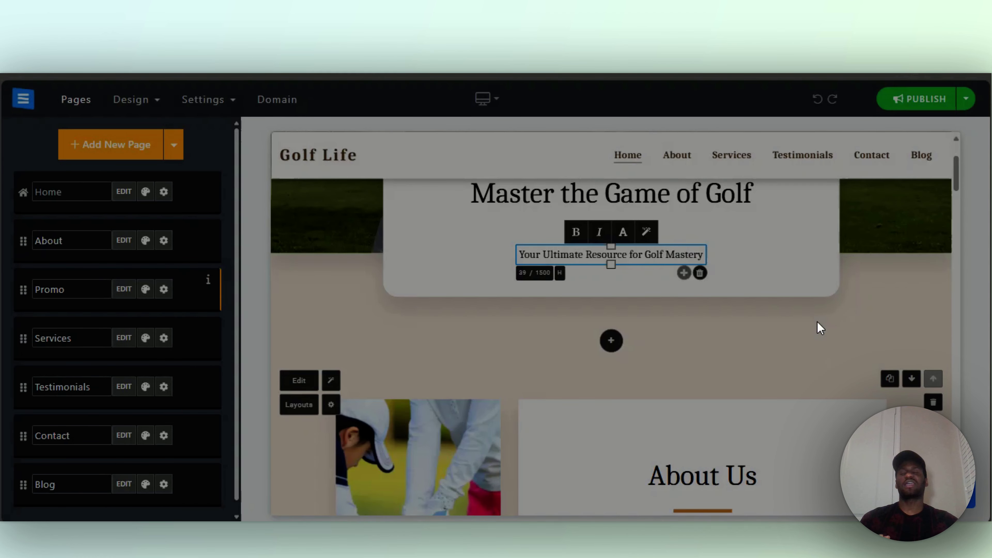
Open the beginner-lessons testimonial for editing, review its text, customer, image and link fields, and close it without changes
scroll(736, 339, "down", 10)
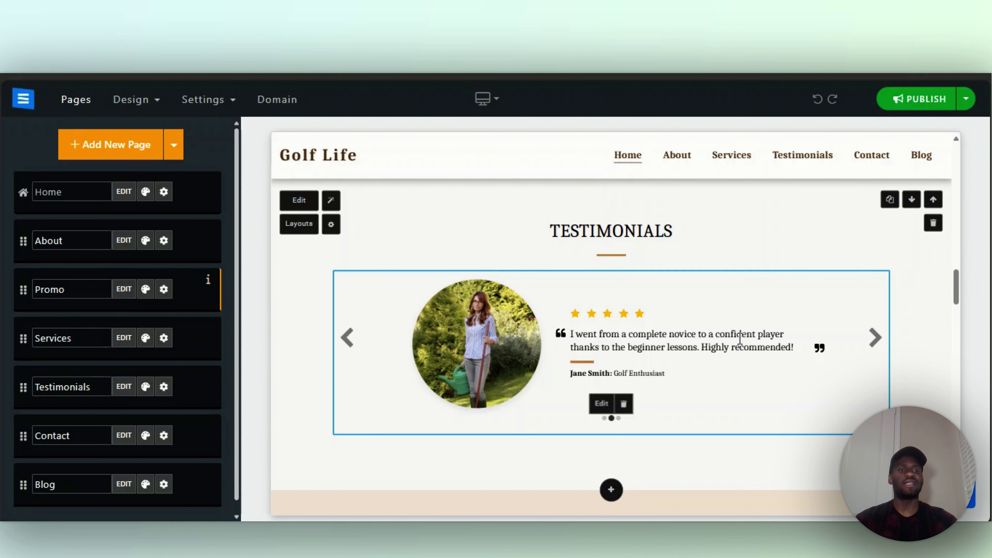
scroll(703, 332, "down", 2)
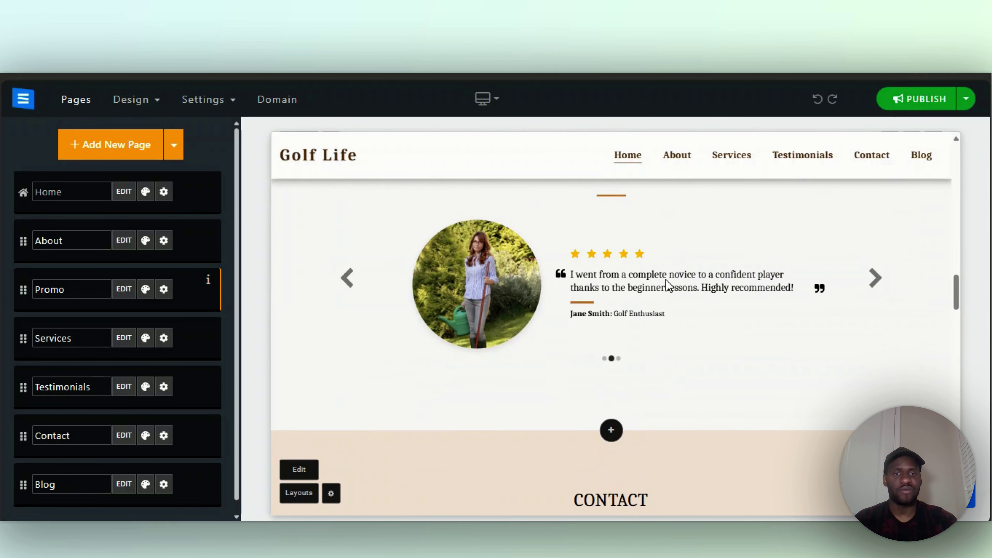
left_click(603, 345)
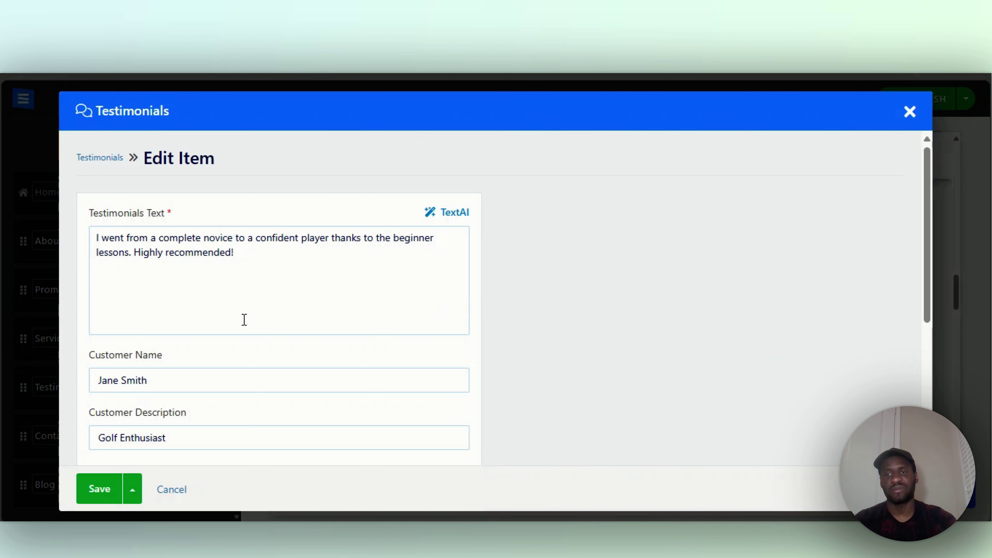
scroll(364, 301, "down", 10)
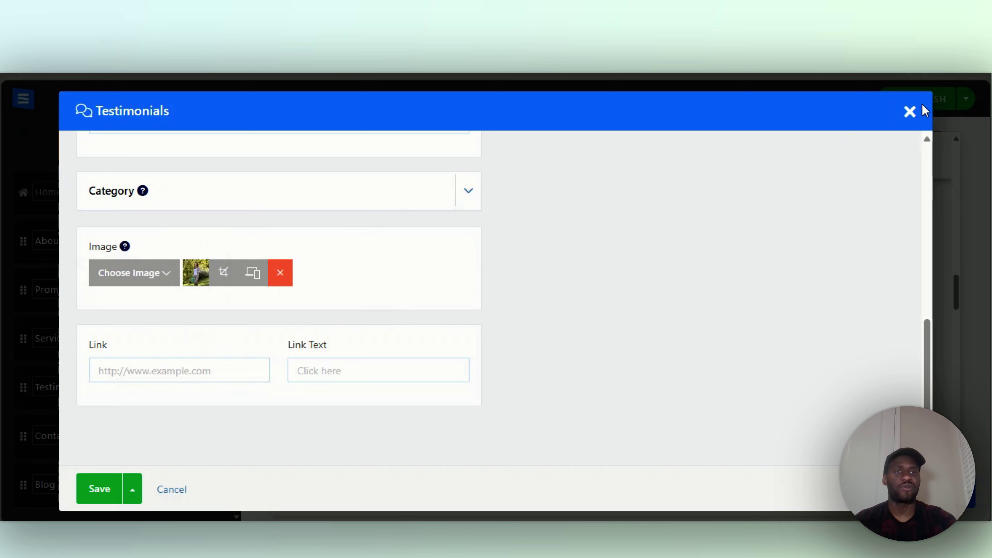
left_click(910, 114)
Look over the Contact and Blog sections further down the home page
scroll(772, 339, "down", 10)
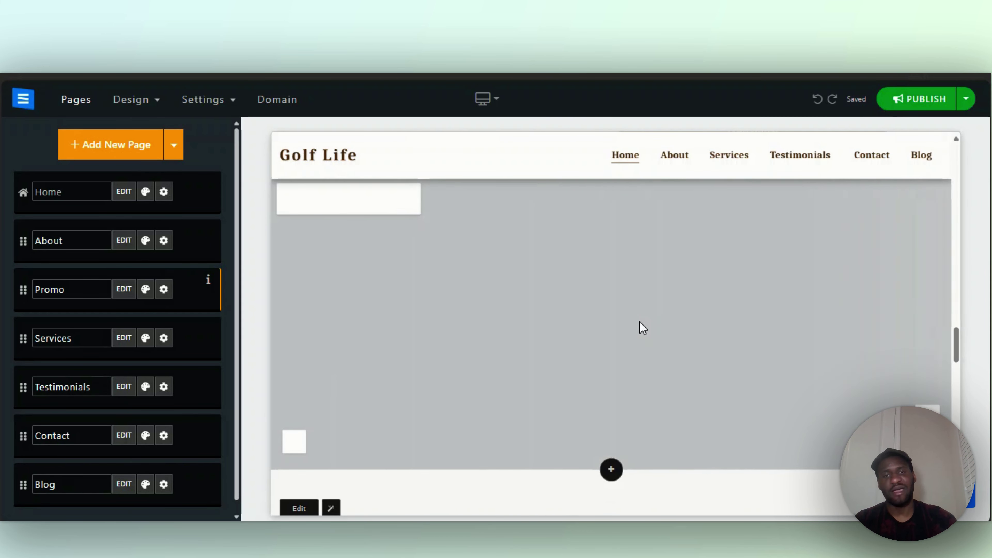
scroll(664, 352, "down", 10)
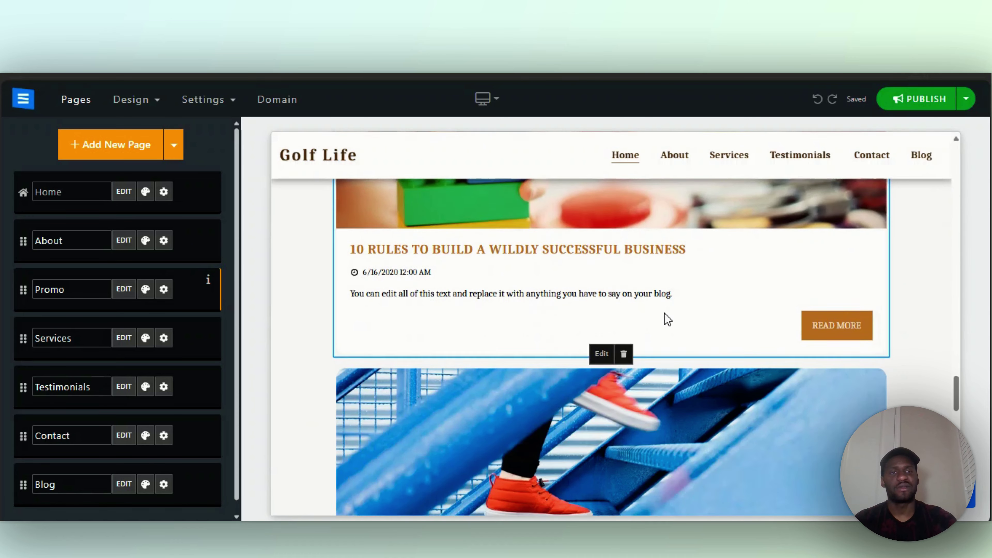
scroll(665, 317, "down", 3)
Switch the preview to the About page and examine its heading, paragraph, image and footer
left_click(673, 164)
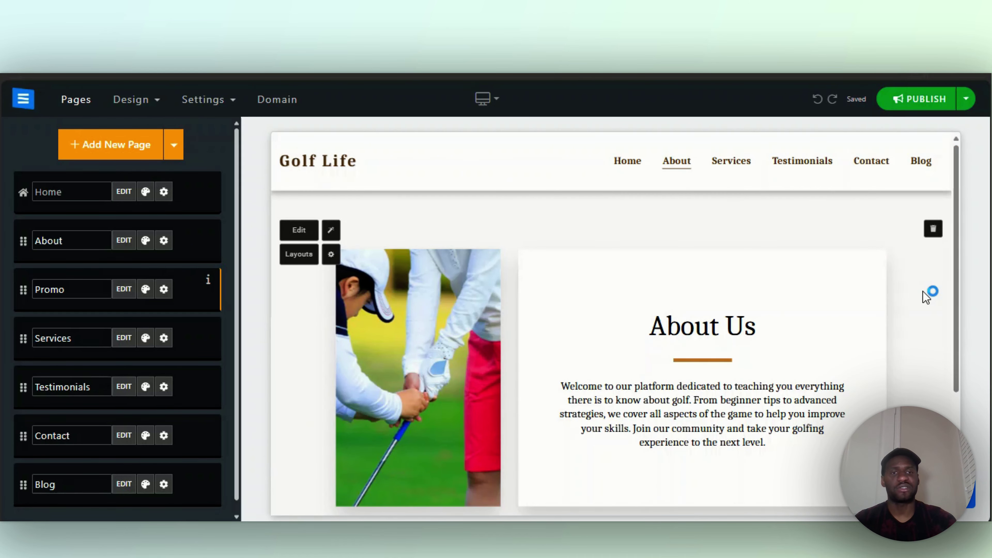
scroll(665, 293, "down", 4)
left_click(664, 279)
scroll(660, 283, "up", 4)
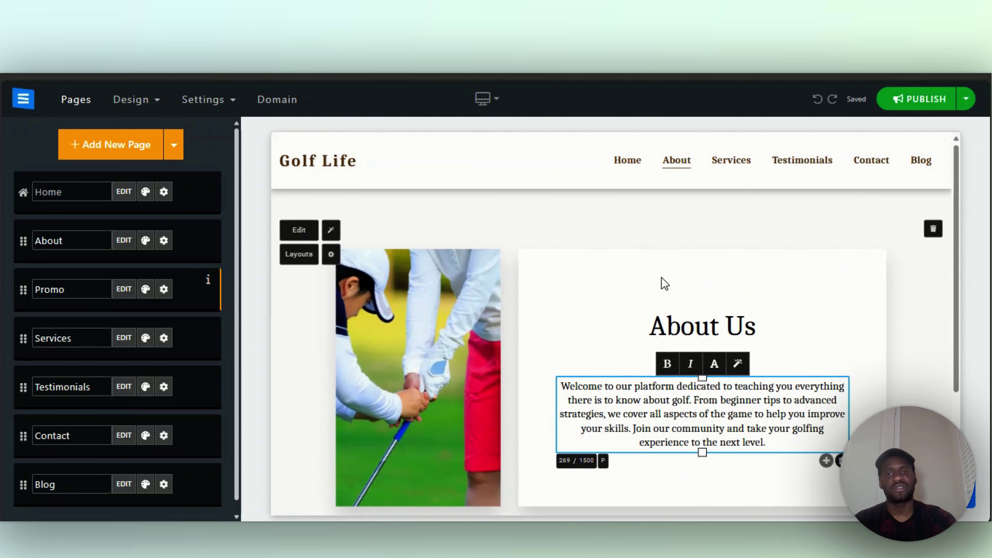
scroll(657, 286, "down", 4)
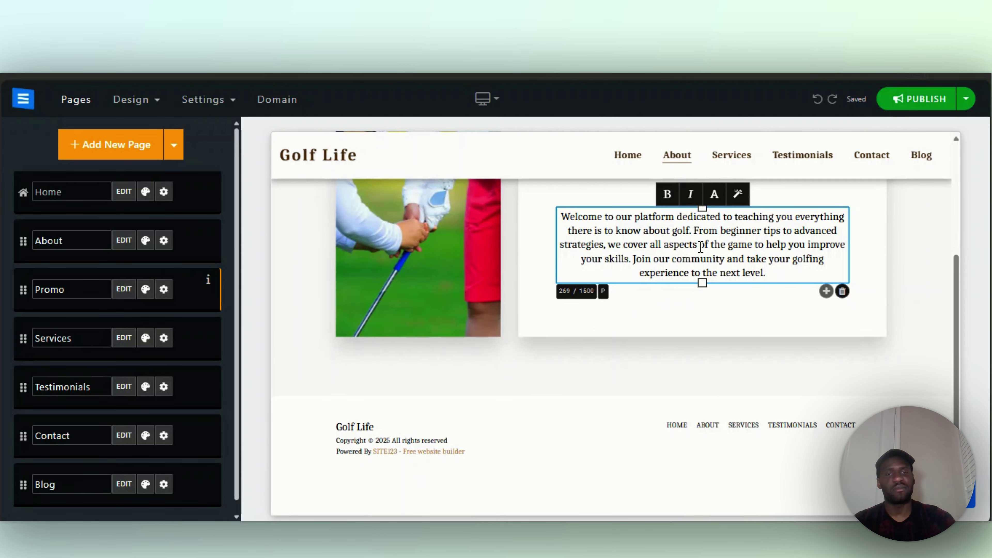
scroll(702, 246, "up", 1)
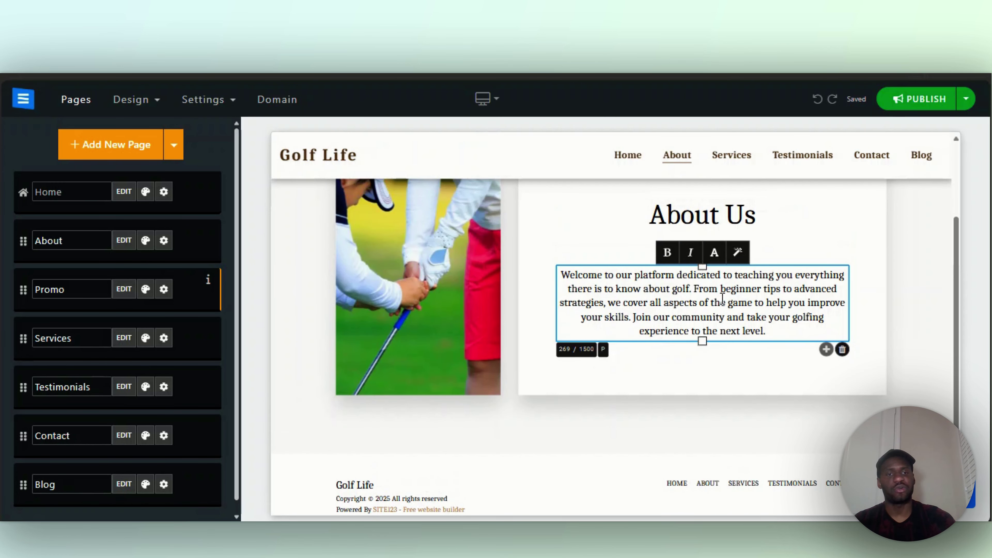
scroll(677, 358, "up", 2)
left_click(672, 328)
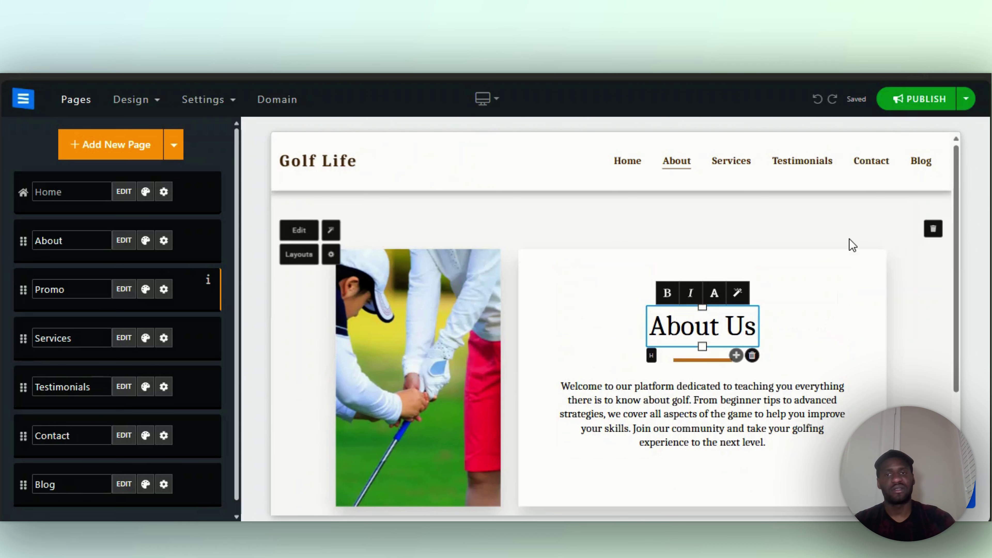
left_click(444, 236)
scroll(525, 313, "down", 4)
scroll(371, 290, "up", 4)
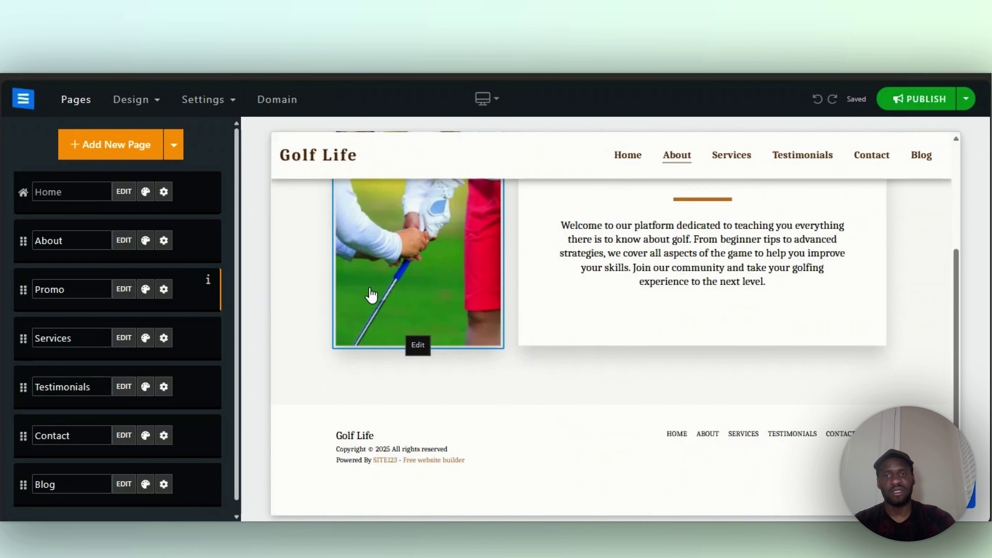
Browse the layouts for the About section and try the one with text beside a single portrait image
left_click(301, 259)
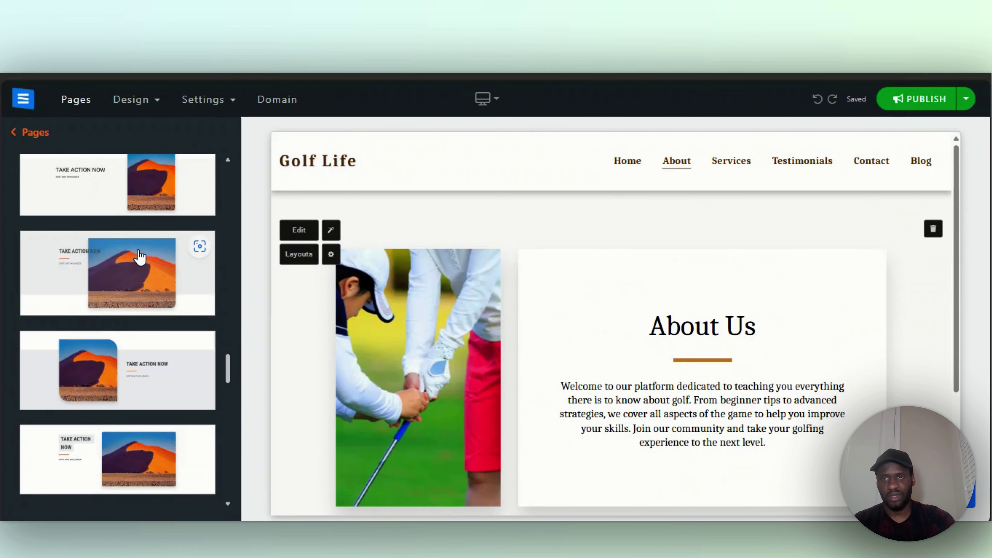
scroll(140, 258, "up", 13)
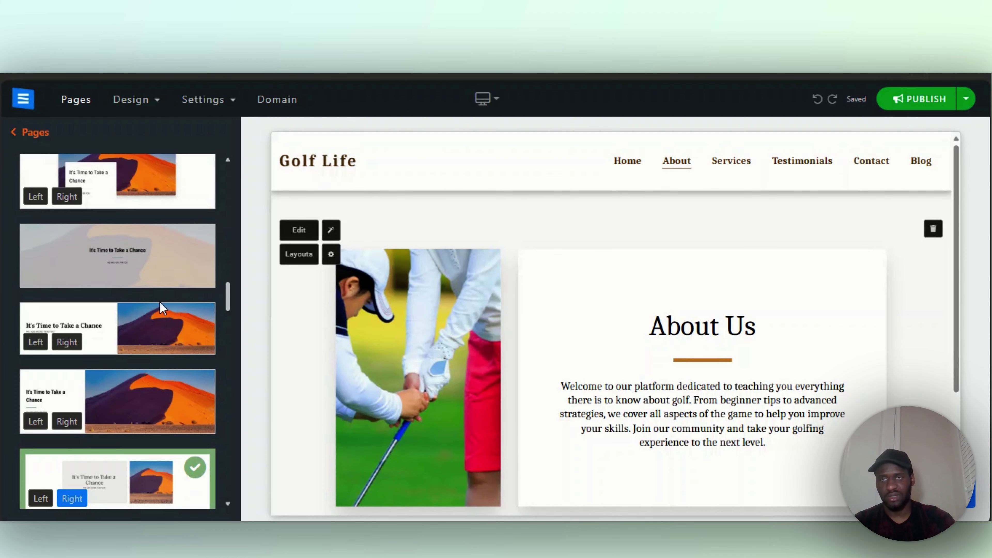
scroll(162, 311, "up", 6)
scroll(164, 305, "down", 10)
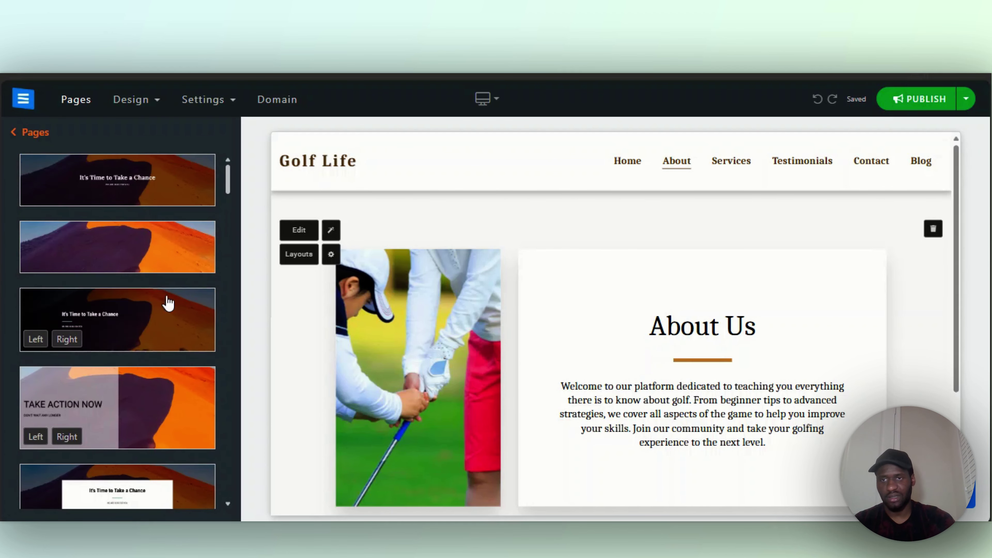
scroll(168, 296, "up", 4)
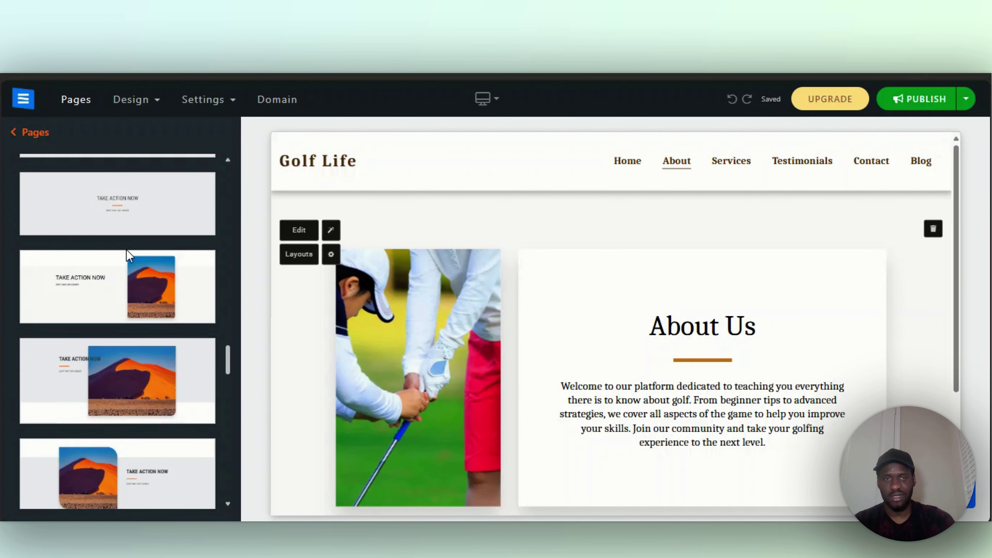
left_click(110, 287)
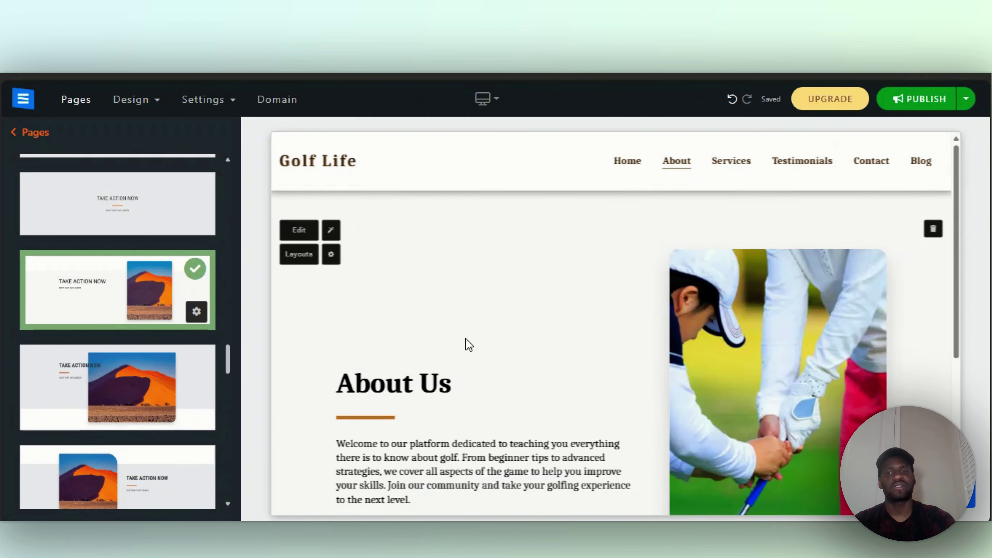
scroll(699, 406, "down", 1)
scroll(698, 405, "down", 2)
Apply the layout with text beside three images to the About section and check the result in the preview
scroll(144, 391, "down", 10)
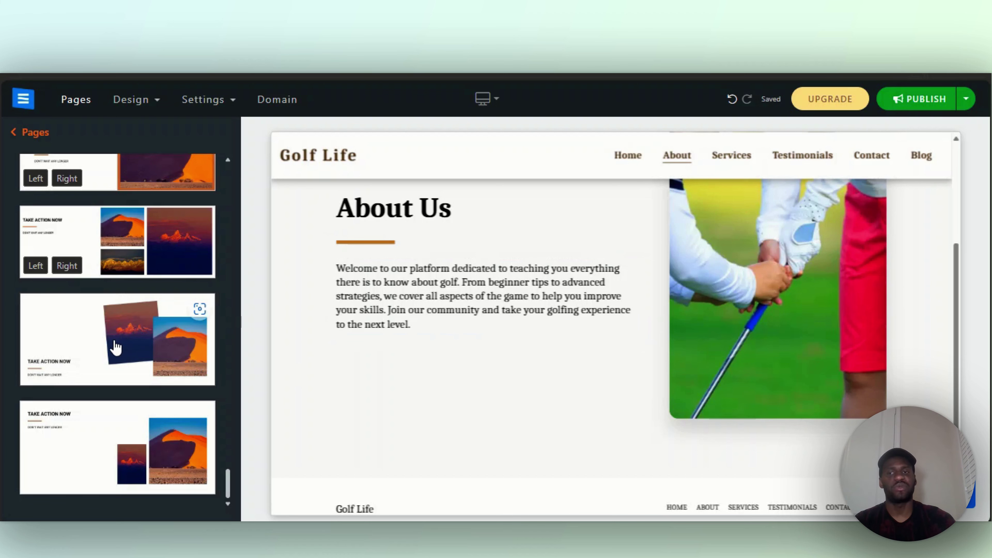
left_click(121, 237)
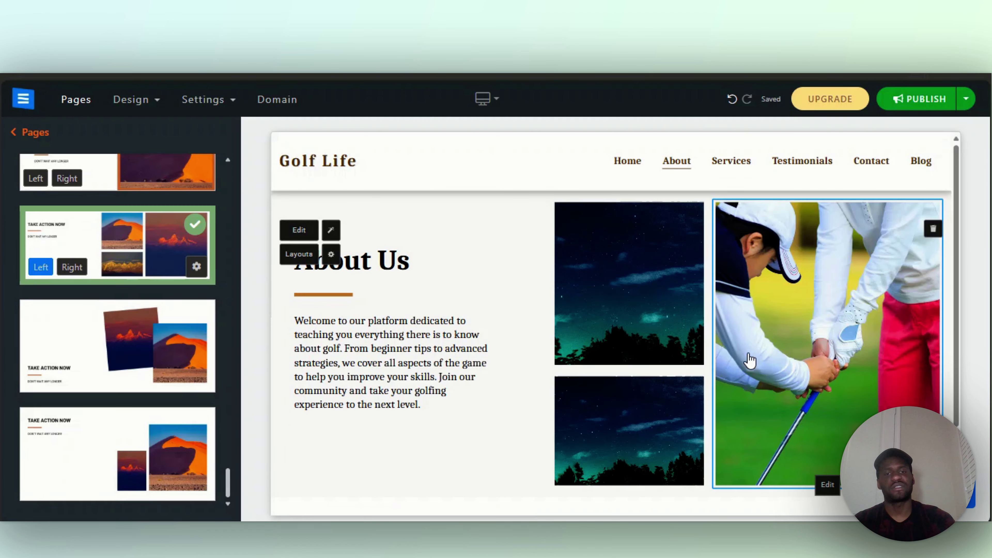
scroll(632, 337, "down", 2)
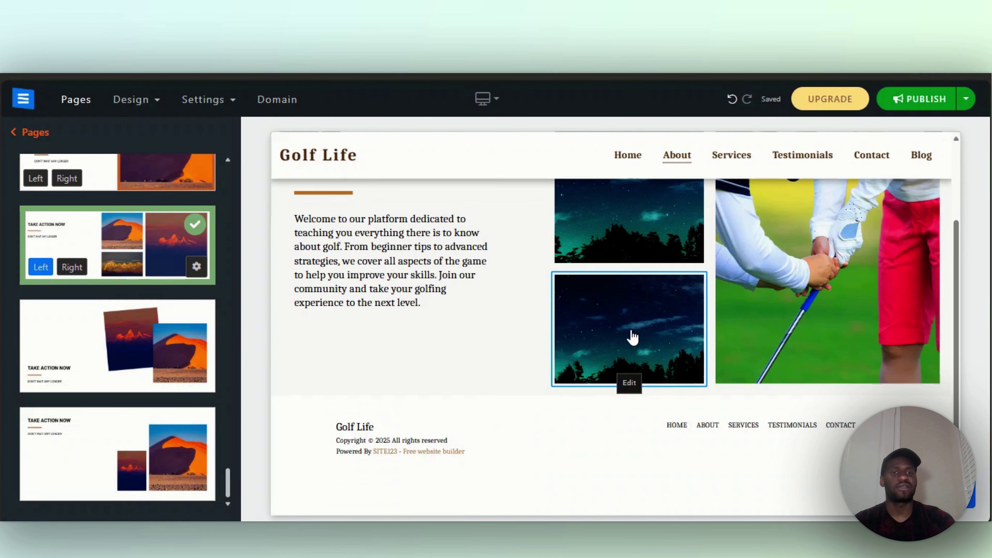
Open the About section's golfer image for editing to view the settings for Image 1, Image 2 and Image 3
scroll(631, 337, "up", 2)
left_click(629, 365)
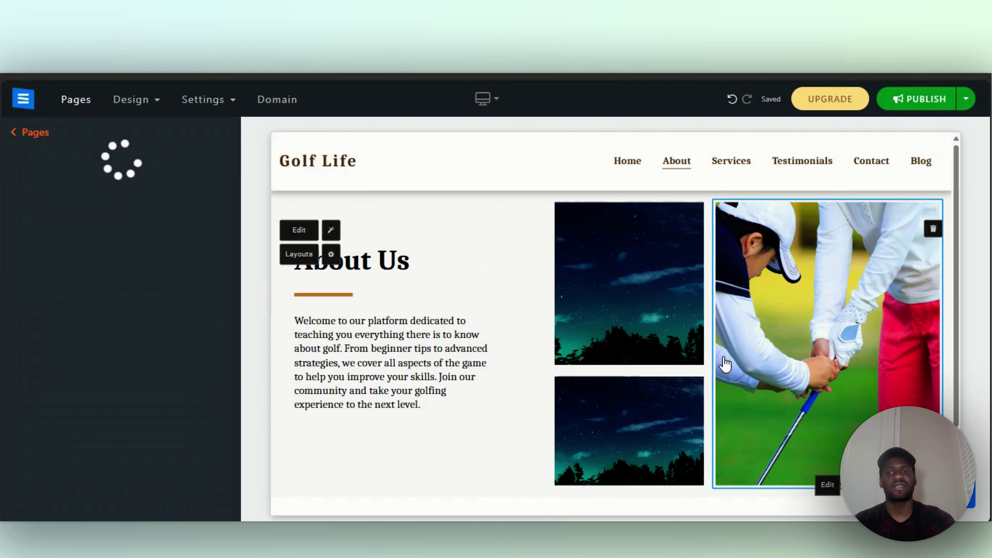
left_click(372, 333)
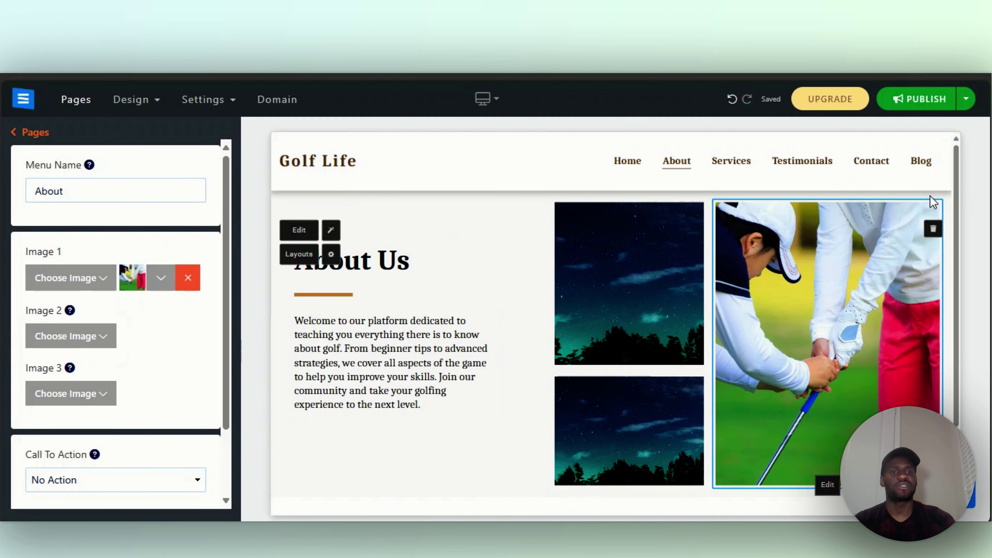
Switch the preview to the Services page and examine its three service entries and footer
left_click(739, 167)
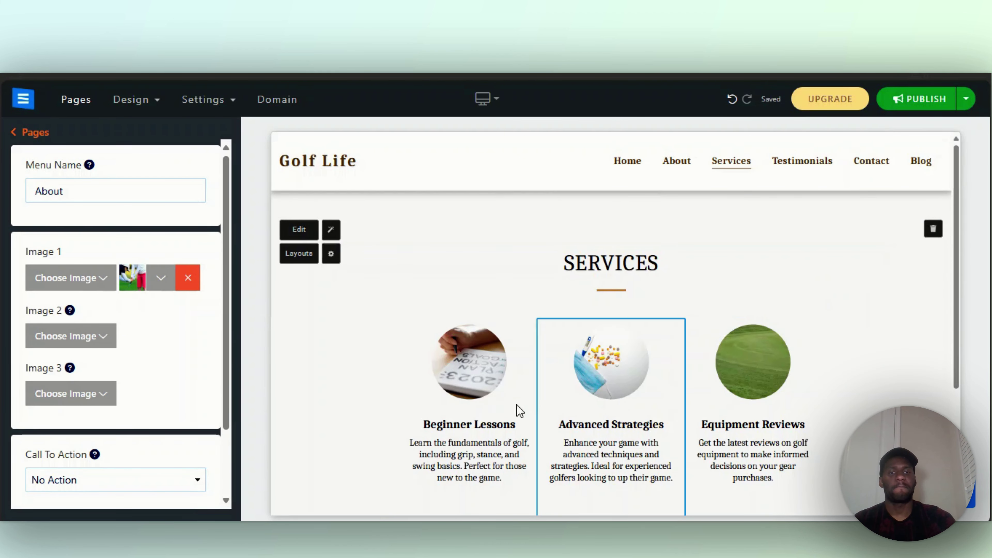
scroll(639, 266, "down", 4)
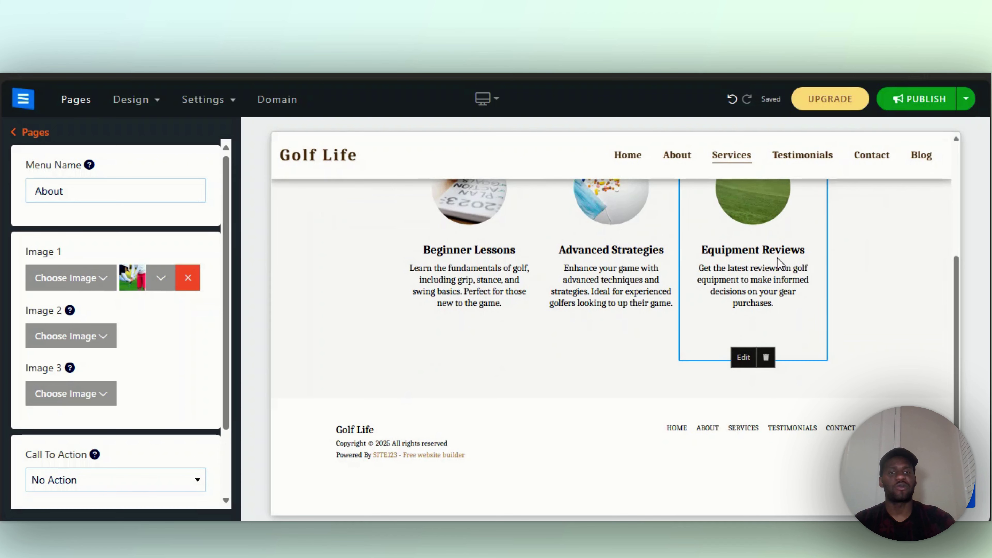
scroll(760, 259, "up", 3)
scroll(547, 312, "down", 3)
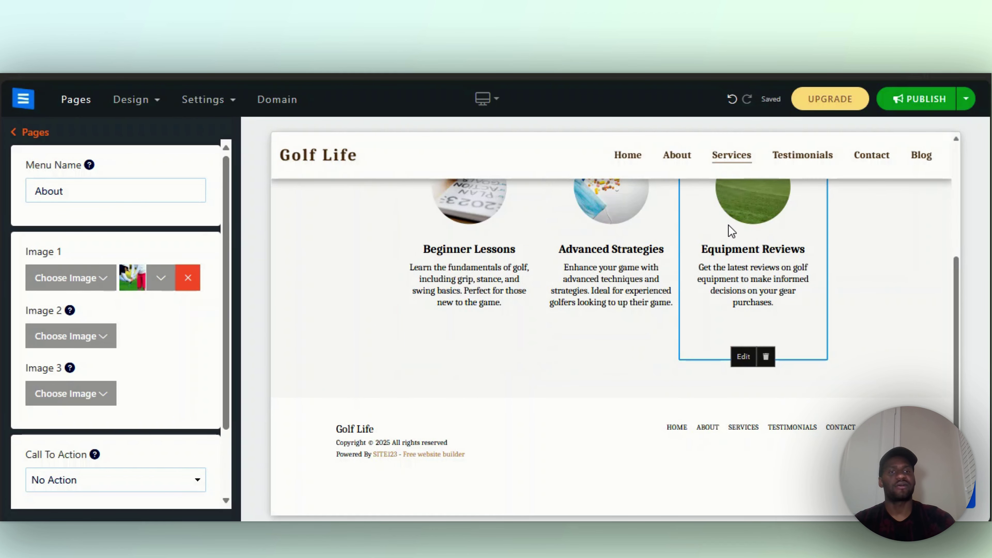
scroll(703, 244, "up", 3)
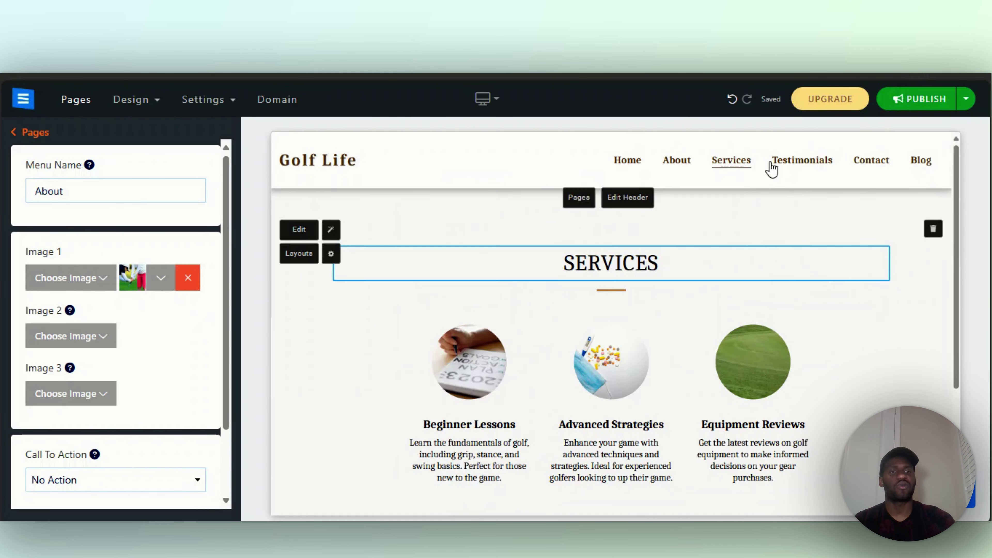
View the Testimonials page and the Contact page in the preview
left_click(795, 171)
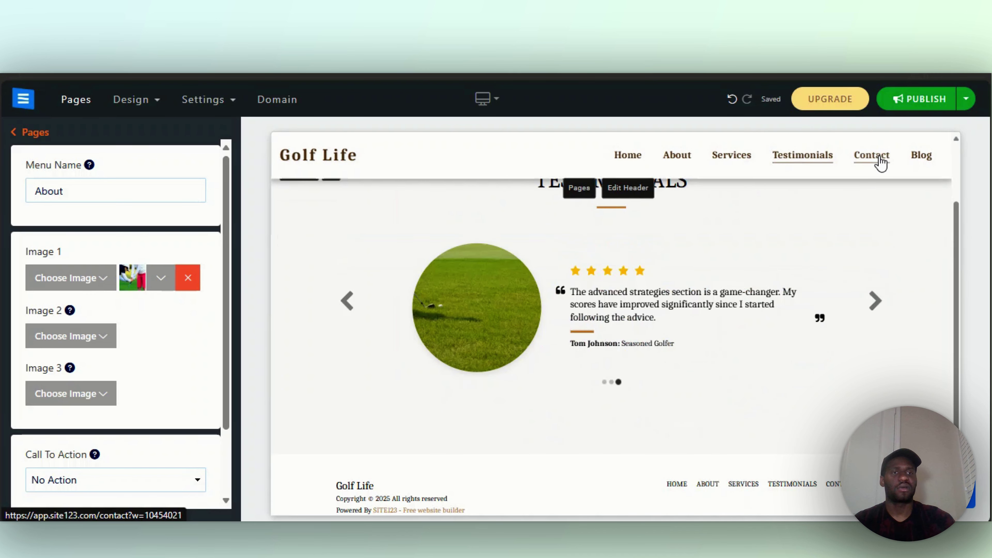
left_click(880, 163)
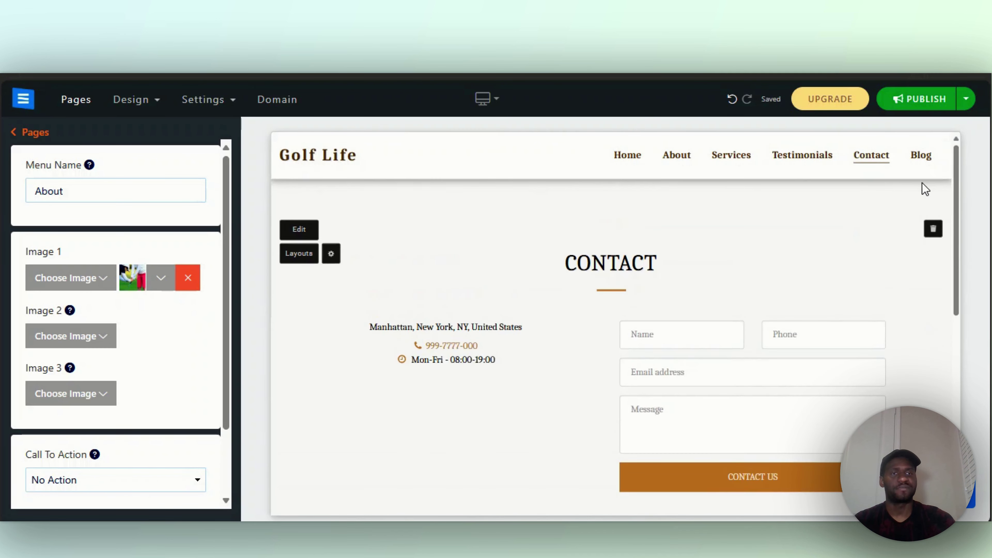
Switch the preview to the Blog page and look through its sample articles
left_click(922, 157)
scroll(801, 317, "down", 5)
scroll(802, 318, "up", 10)
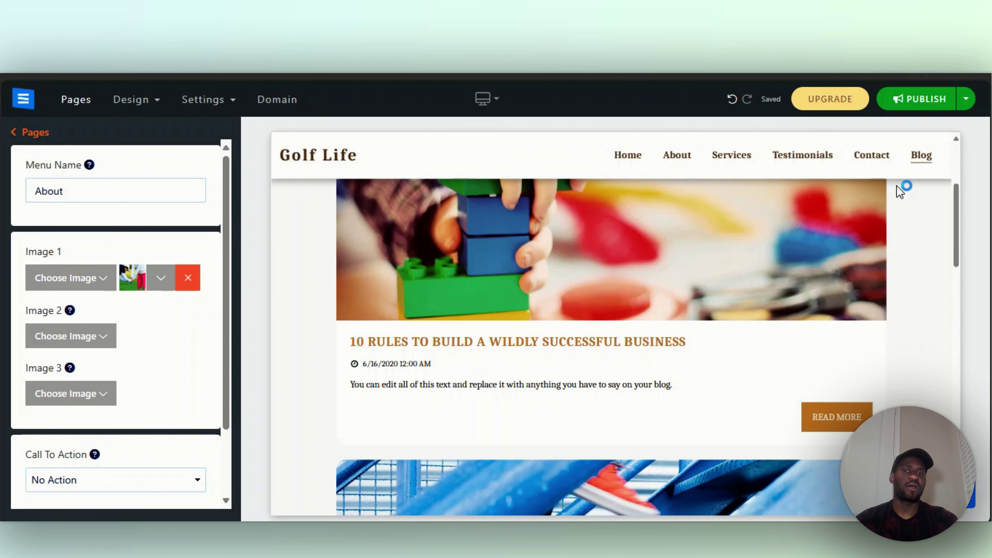
scroll(793, 232, "up", 3)
scroll(786, 283, "down", 8)
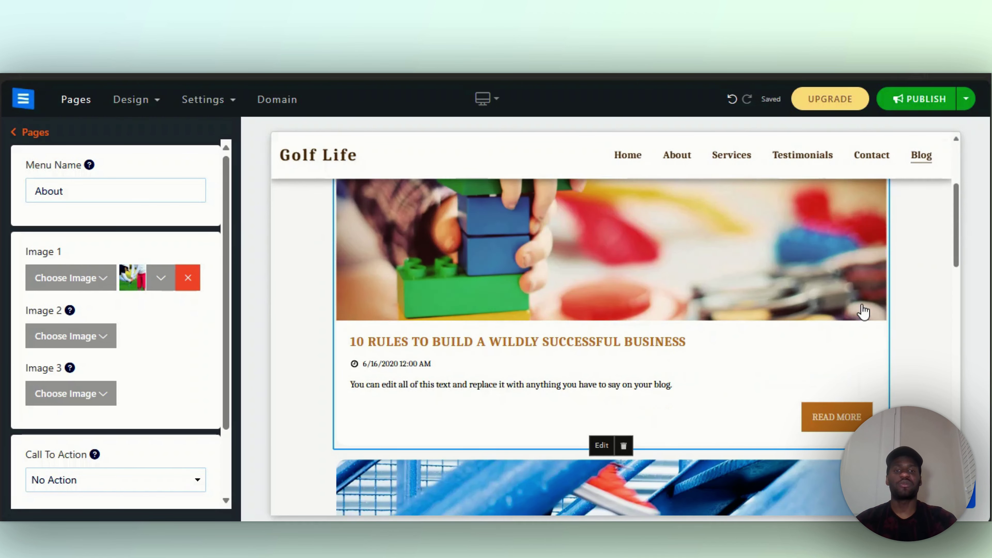
scroll(928, 293, "down", 5)
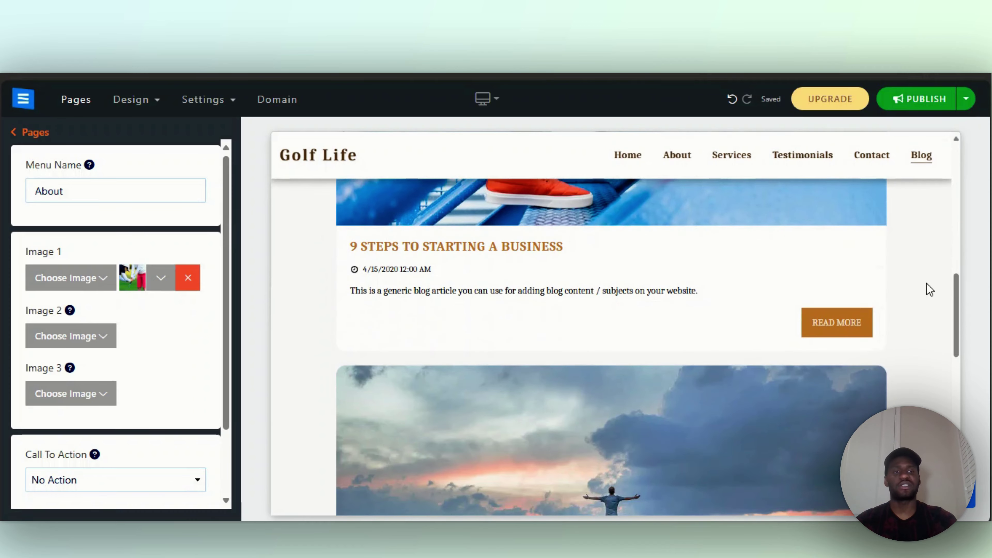
scroll(928, 288, "up", 10)
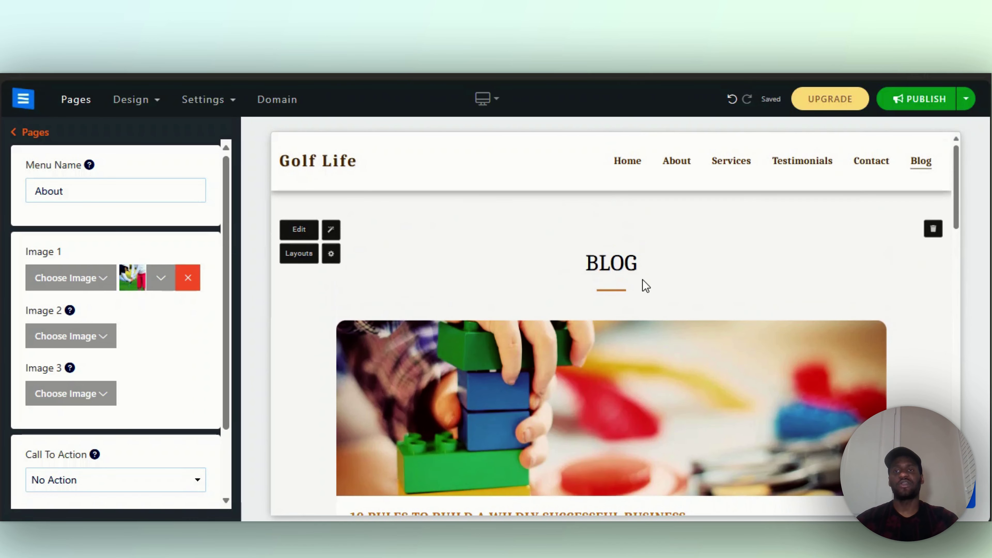